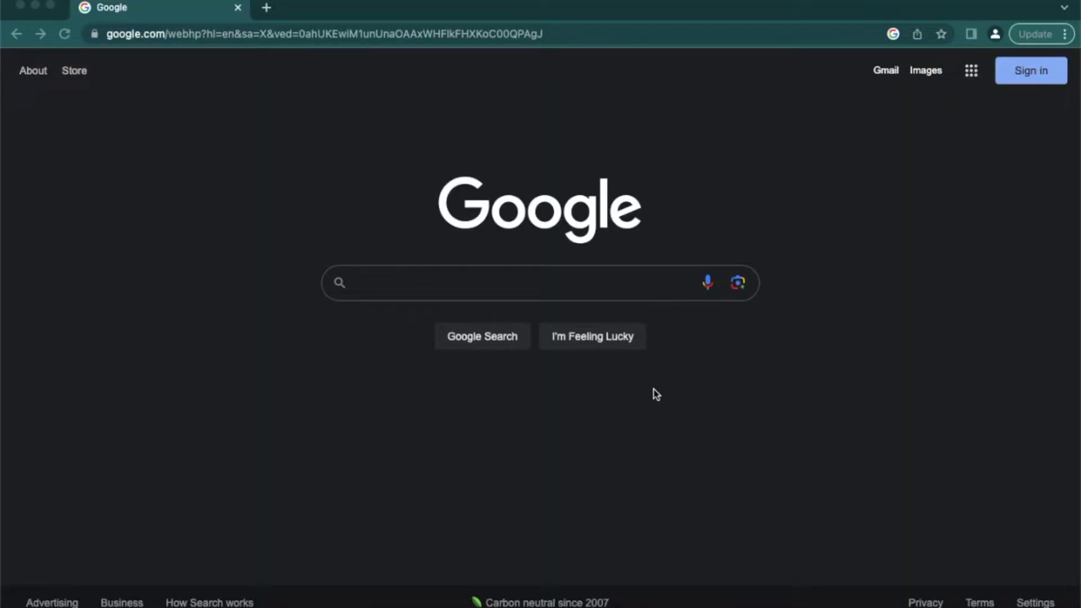
# - Select Chrome's address bar to enter youtube.com
pyautogui.click(475, 38)
pyautogui.write('youtube.com')
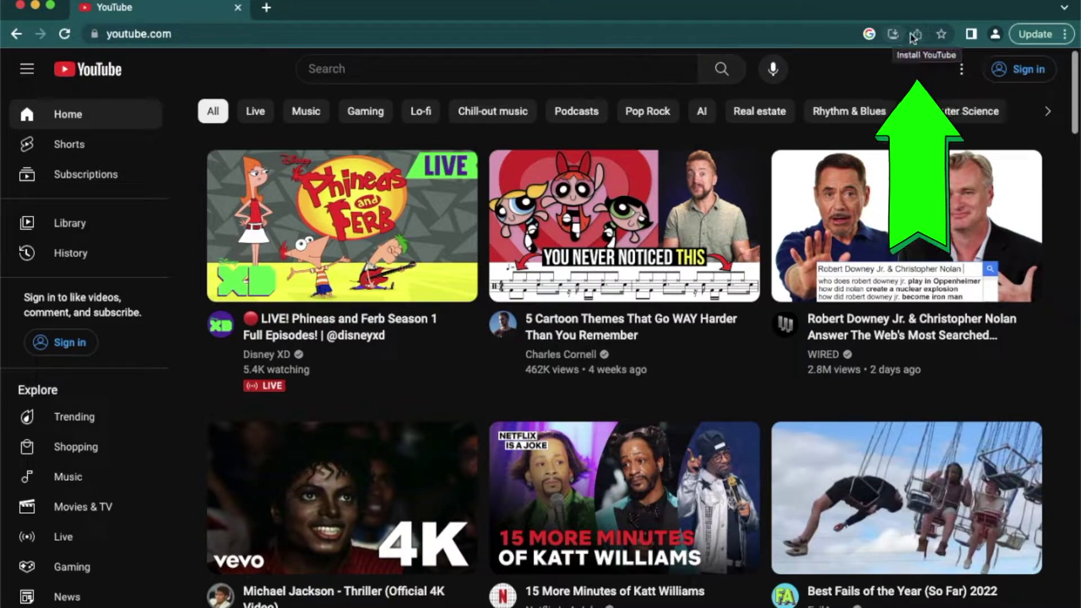
# - Generate a QR code for youtube.com from the share menu and download it as PNG
pyautogui.click(915, 35)
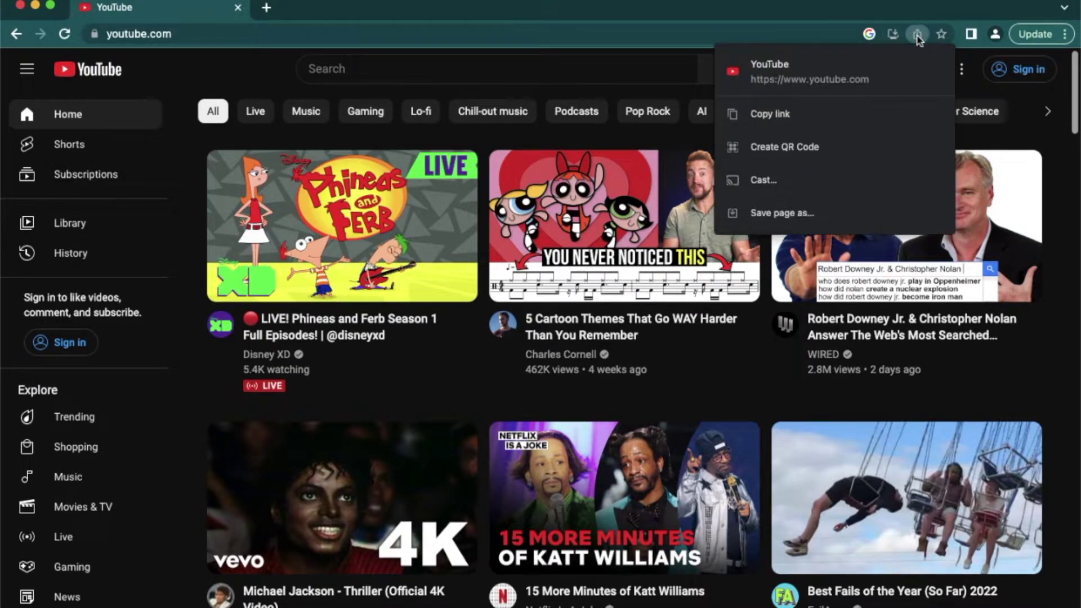
pyautogui.click(854, 147)
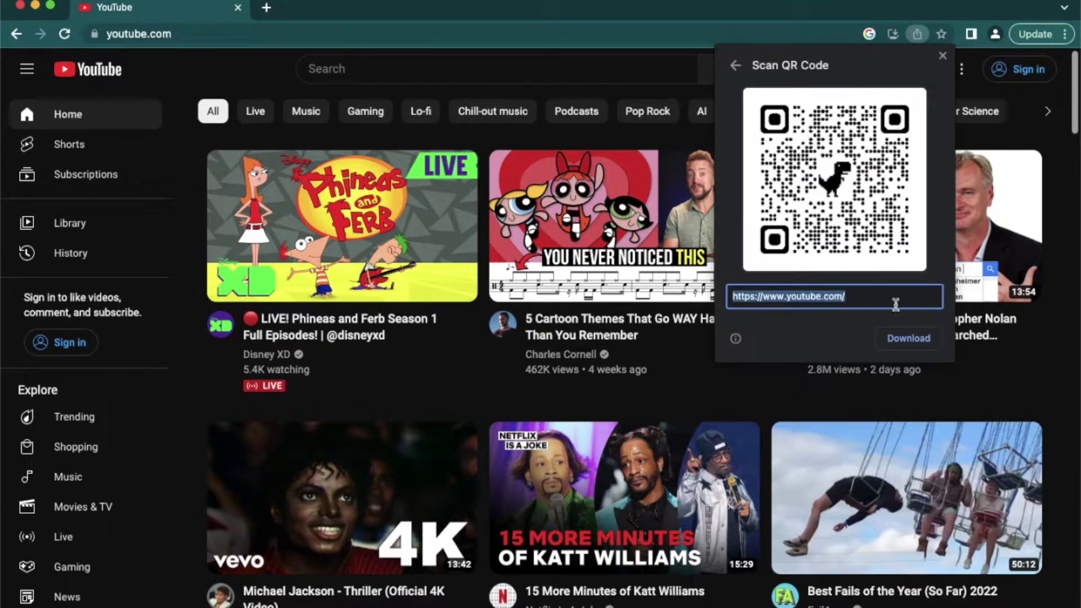
pyautogui.click(906, 338)
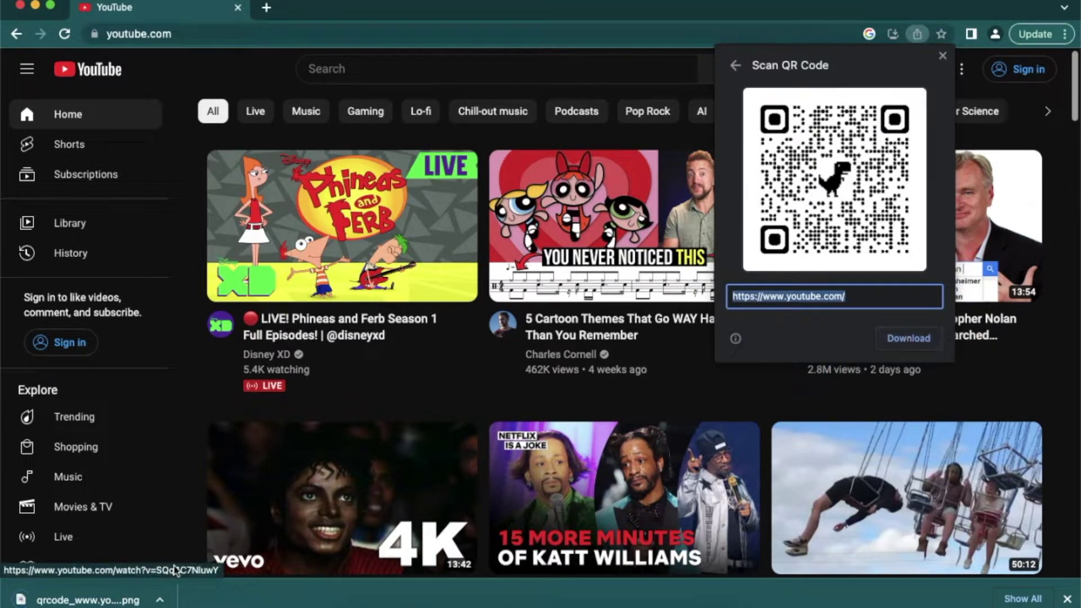
# - Open the downloaded qrcode PNG in Preview and drag on the dinosaur area
pyautogui.click(62, 600)
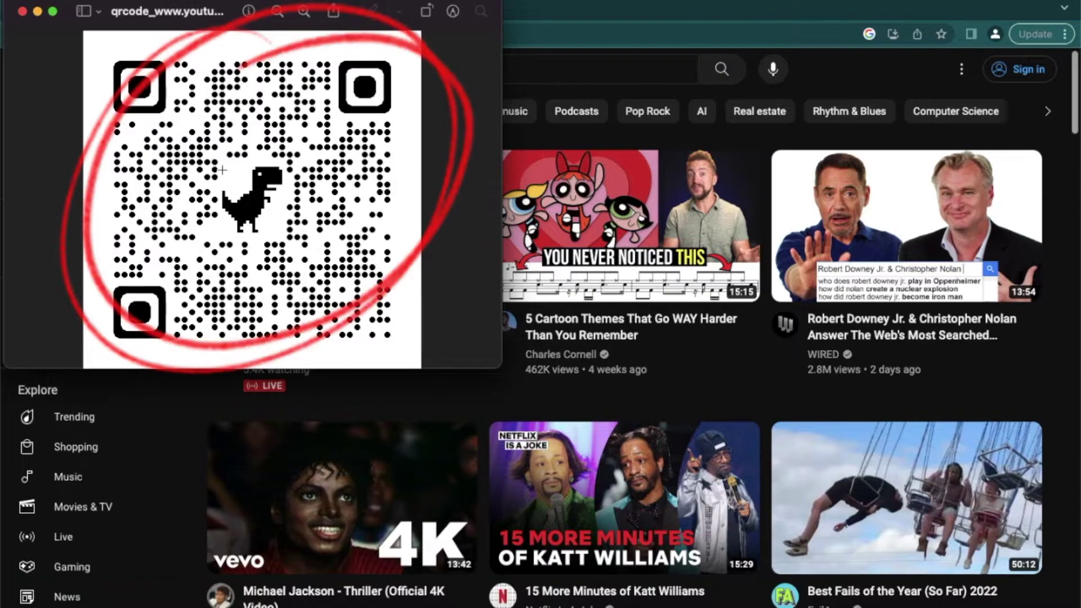
pyautogui.moveTo(222, 167); pyautogui.dragTo(220, 167)
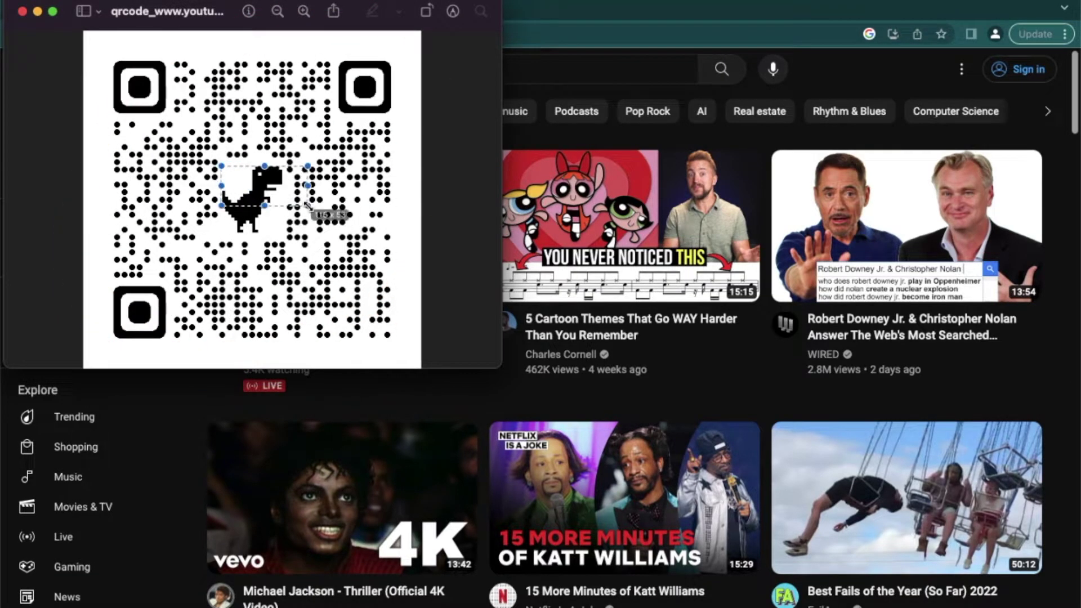